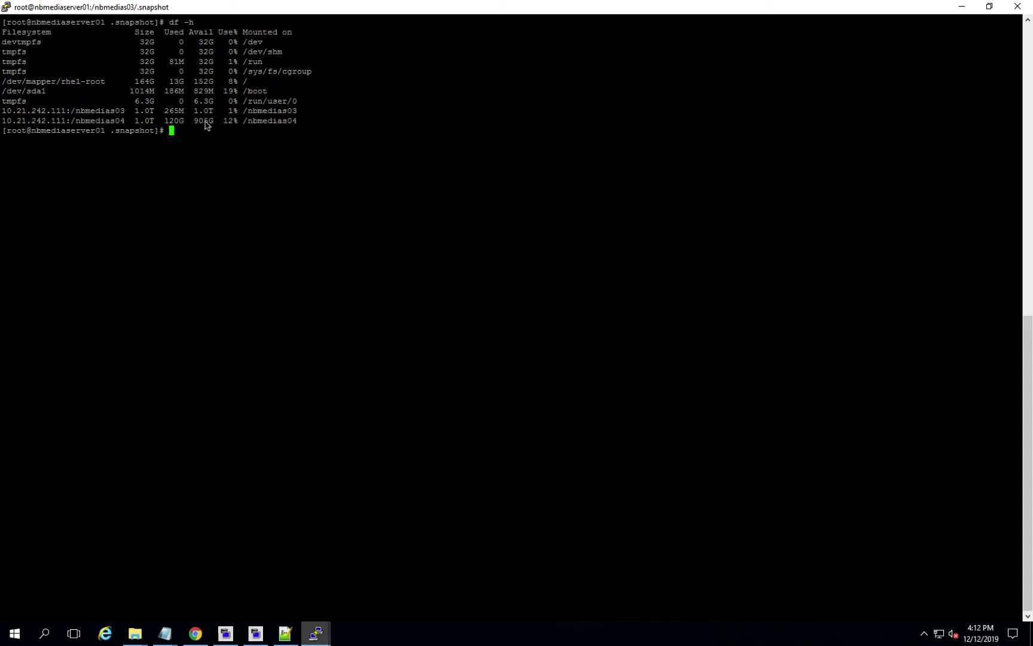
# Examine the disk usage of the /nbmedias03 and /nbmedias04 NFS mounts in the df -h output.
pyautogui.moveTo(126, 122); pyautogui.dragTo(71, 112)
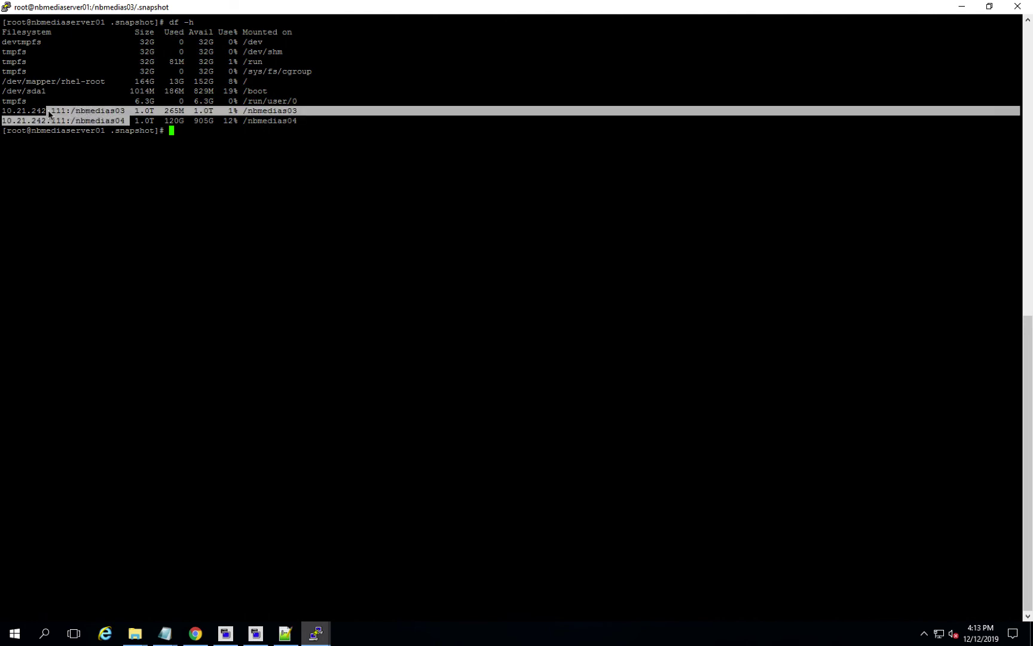
pyautogui.click(54, 115)
pyautogui.moveTo(3, 111); pyautogui.dragTo(296, 127)
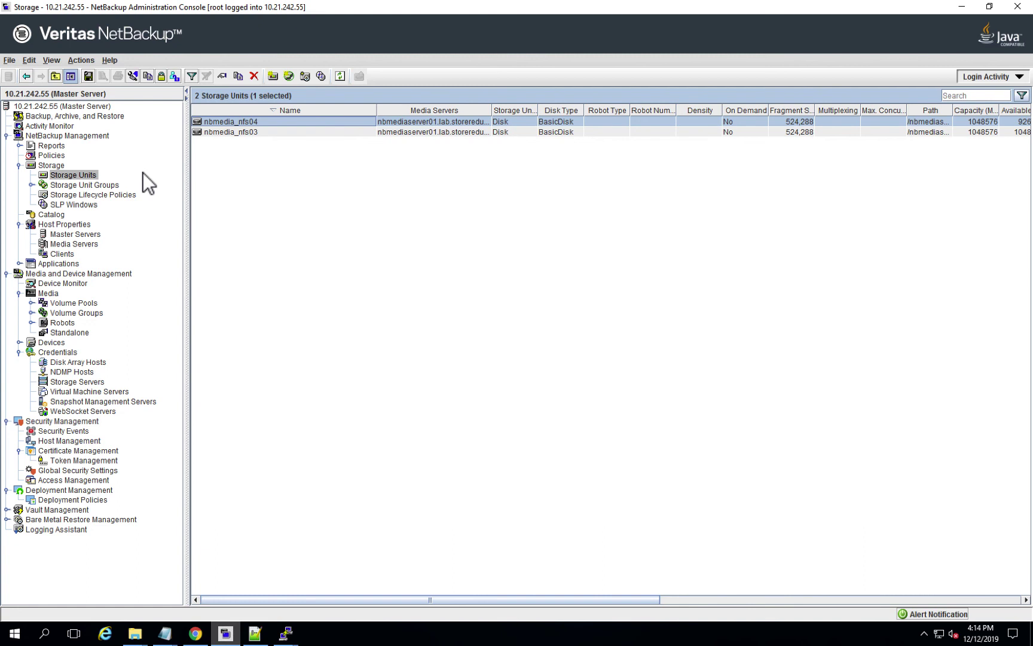
# In the NetBackup console, review the VMware-1 policy and search the catalog for backup images across all policies and clients.
pyautogui.click(51, 155)
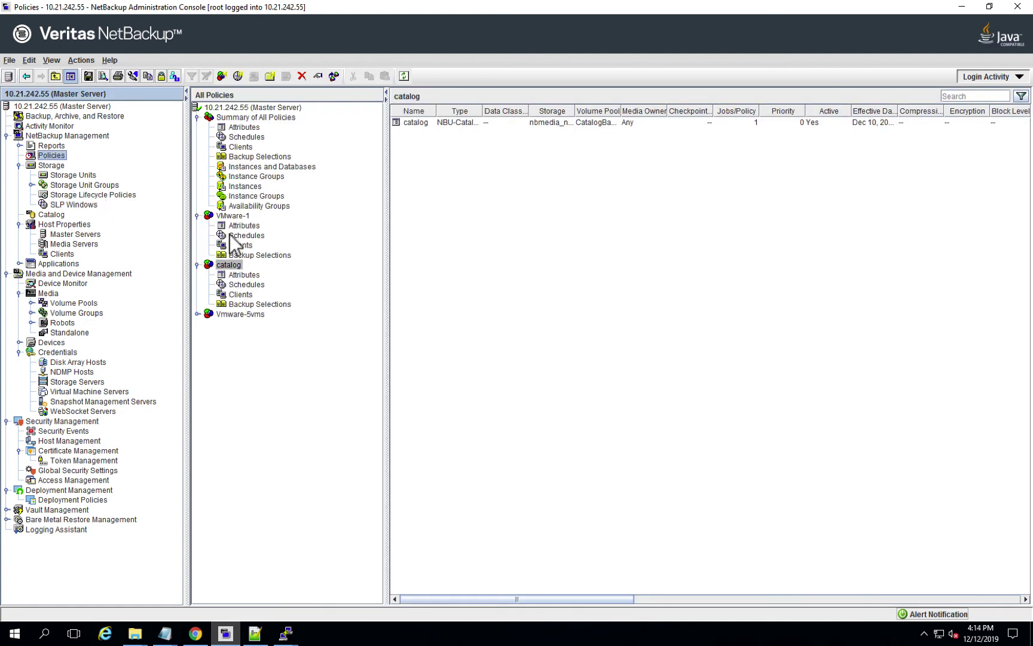
pyautogui.doubleClick(231, 215)
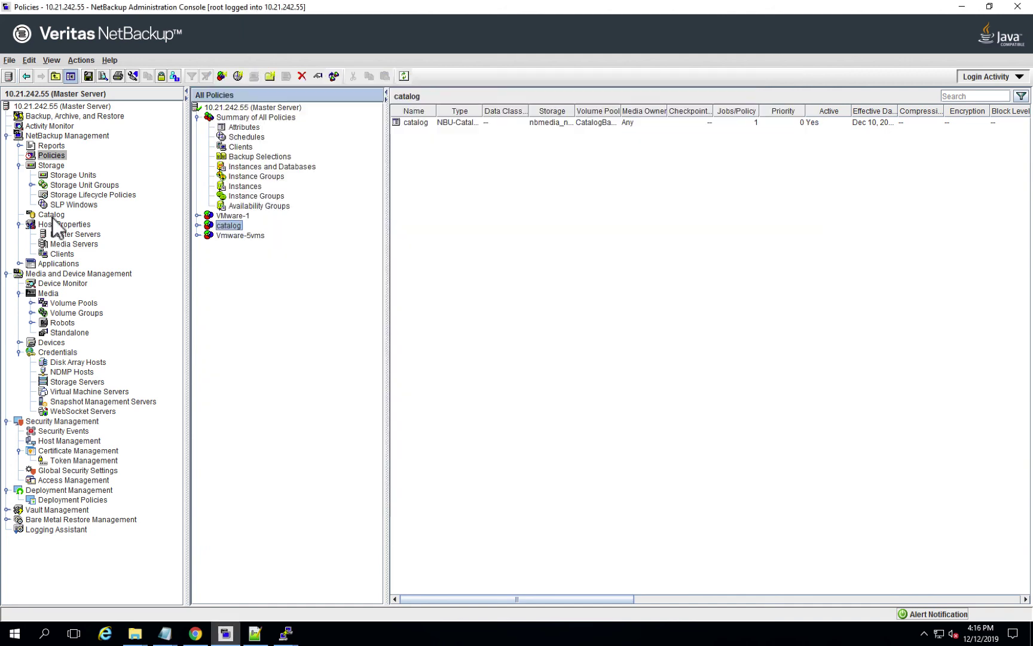
pyautogui.click(51, 214)
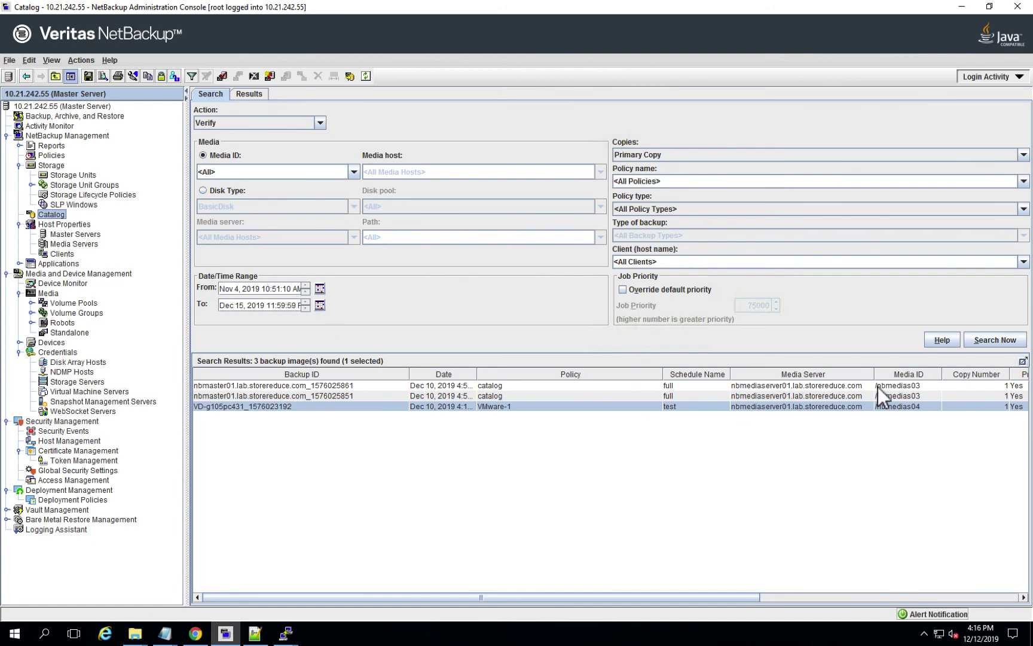
pyautogui.click(983, 341)
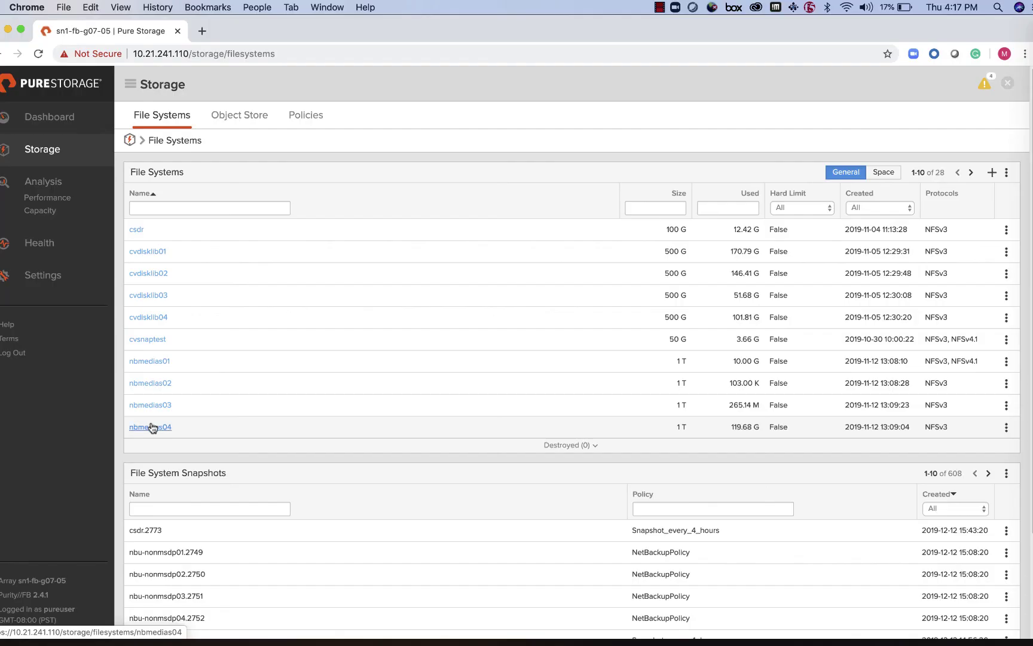
# In the Pure Storage web interface, inspect the snapshots and snapshot policy of file systems nbmedias04 and nbmedias03.
pyautogui.click(153, 427)
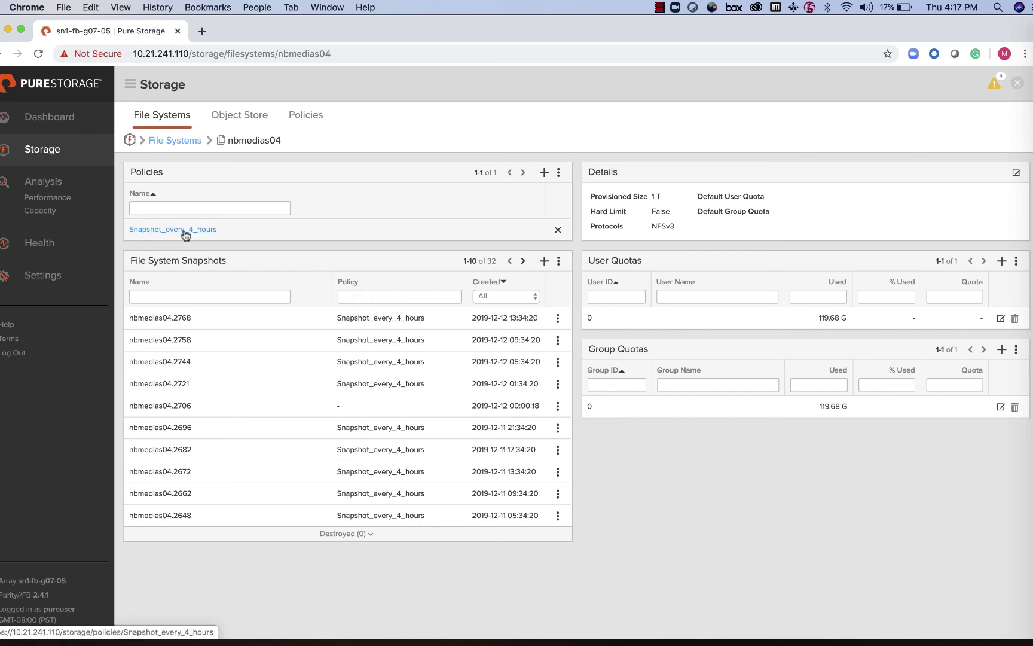
pyautogui.click(181, 145)
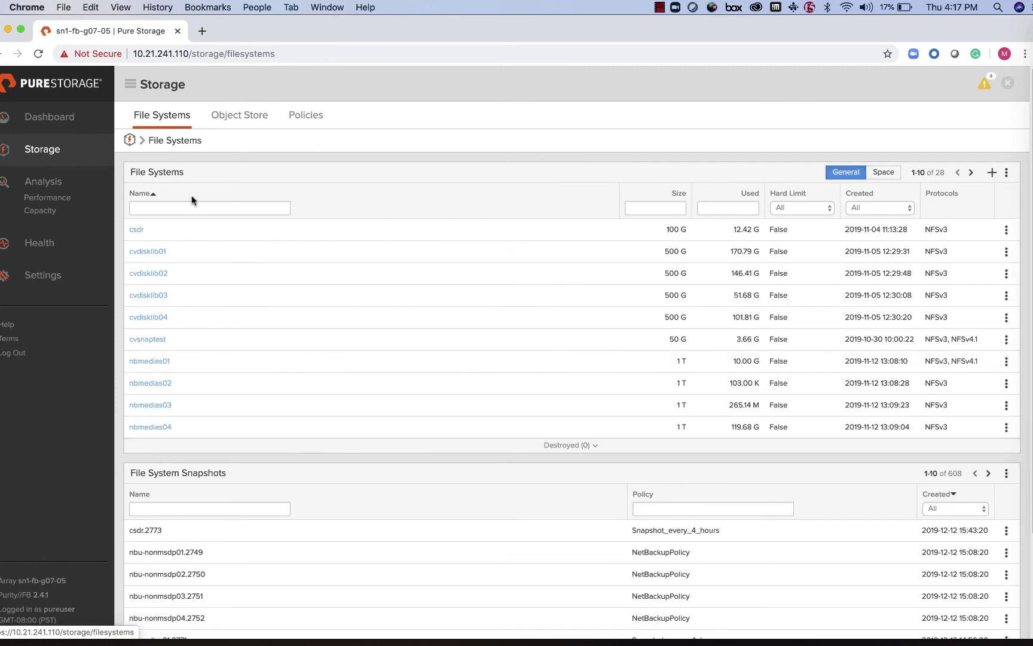
pyautogui.click(162, 405)
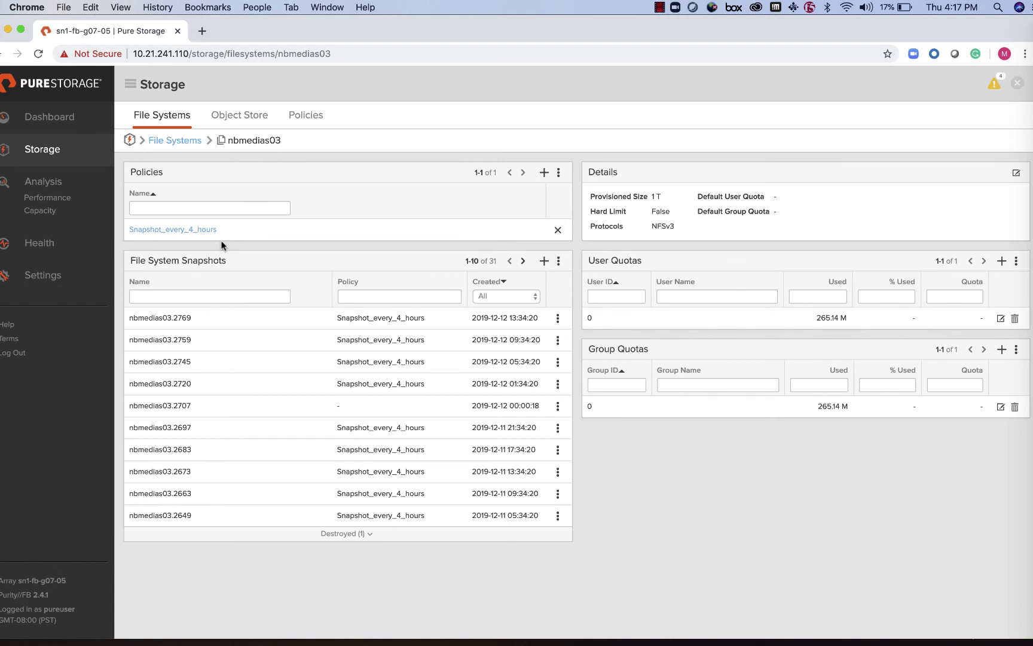
# Destroy all file system snapshots of nbmedias03.
pyautogui.click(559, 261)
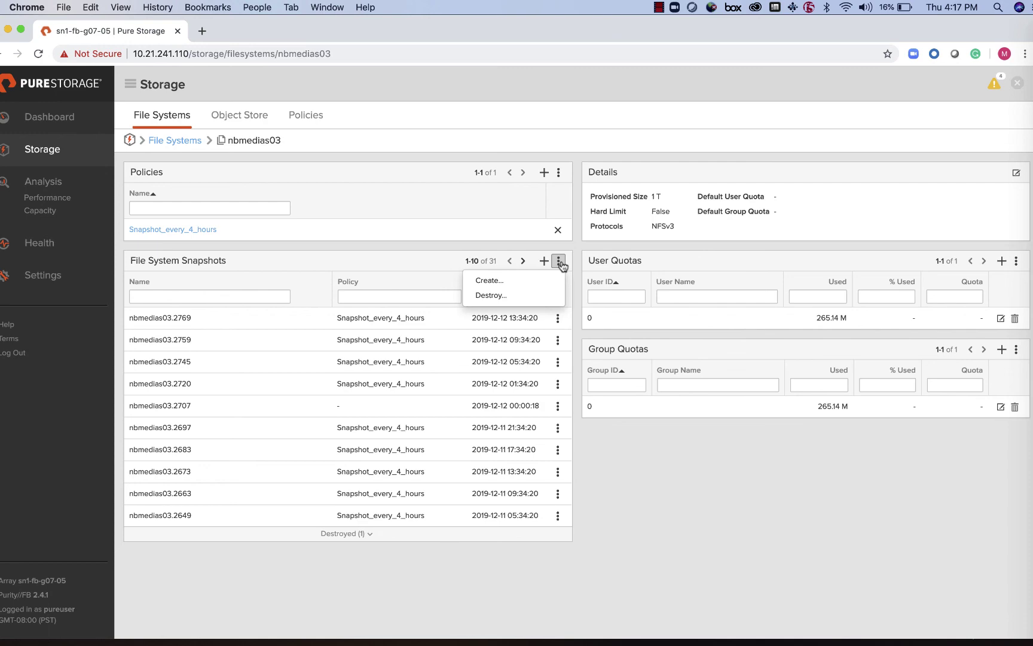
pyautogui.click(491, 295)
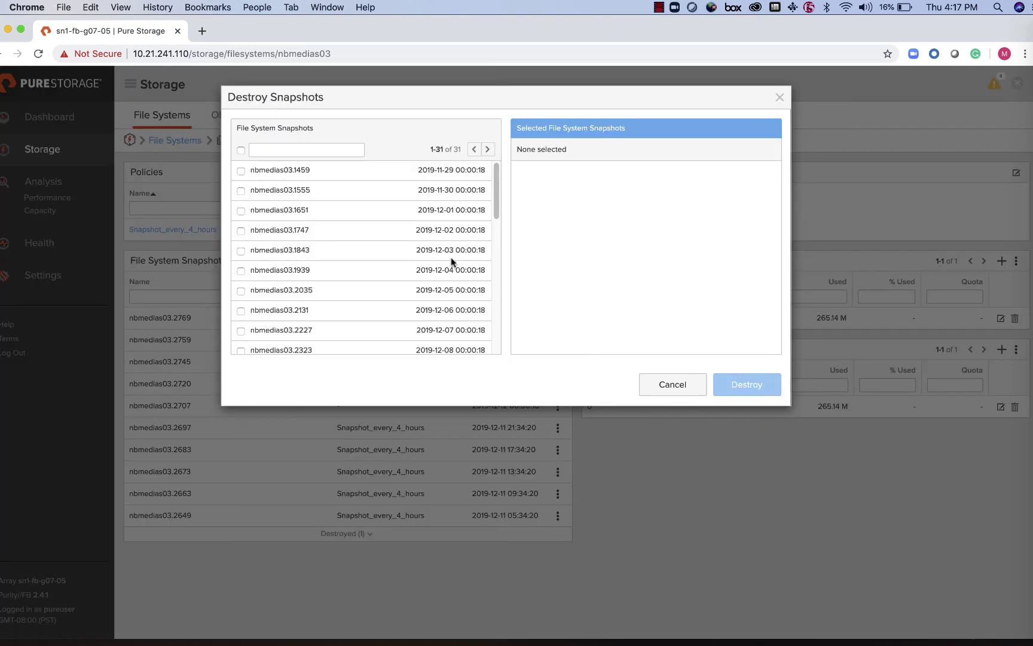
pyautogui.click(241, 150)
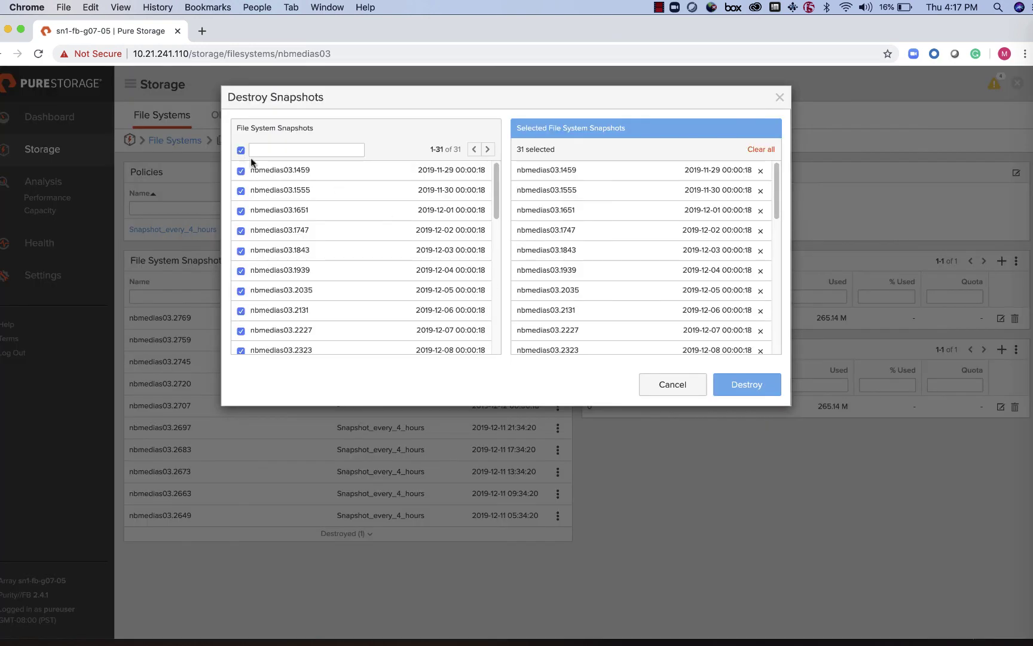
pyautogui.click(749, 384)
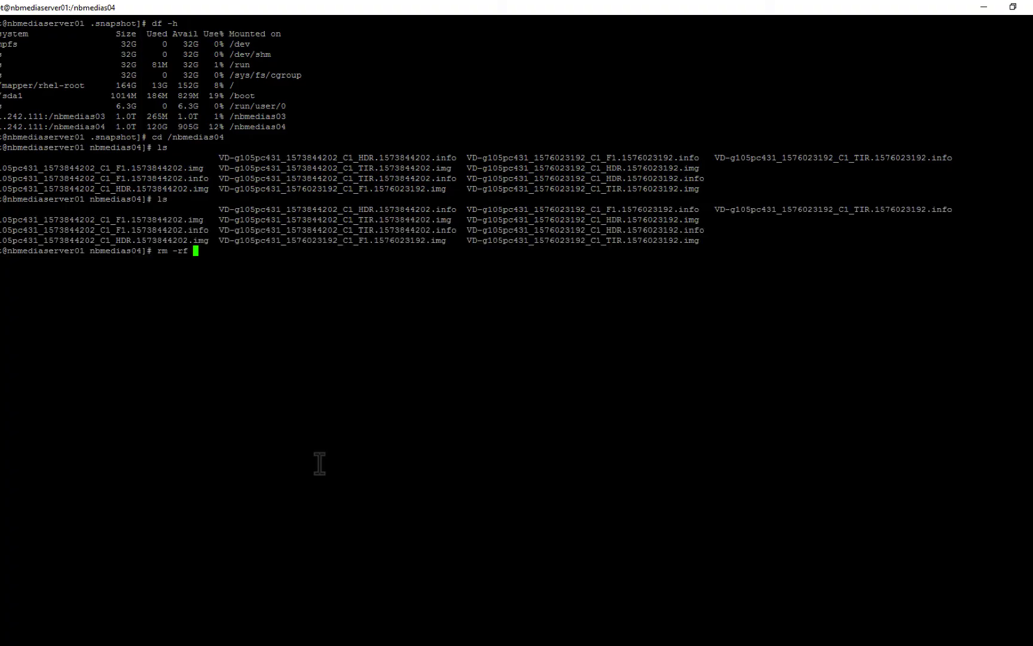
# In the media server terminal, delete everything in /nbmedias04 with rm -rf * and list the directory.
pyautogui.write('*')
pyautogui.press('Return')
pyautogui.write('ls')
pyautogui.press('Return')
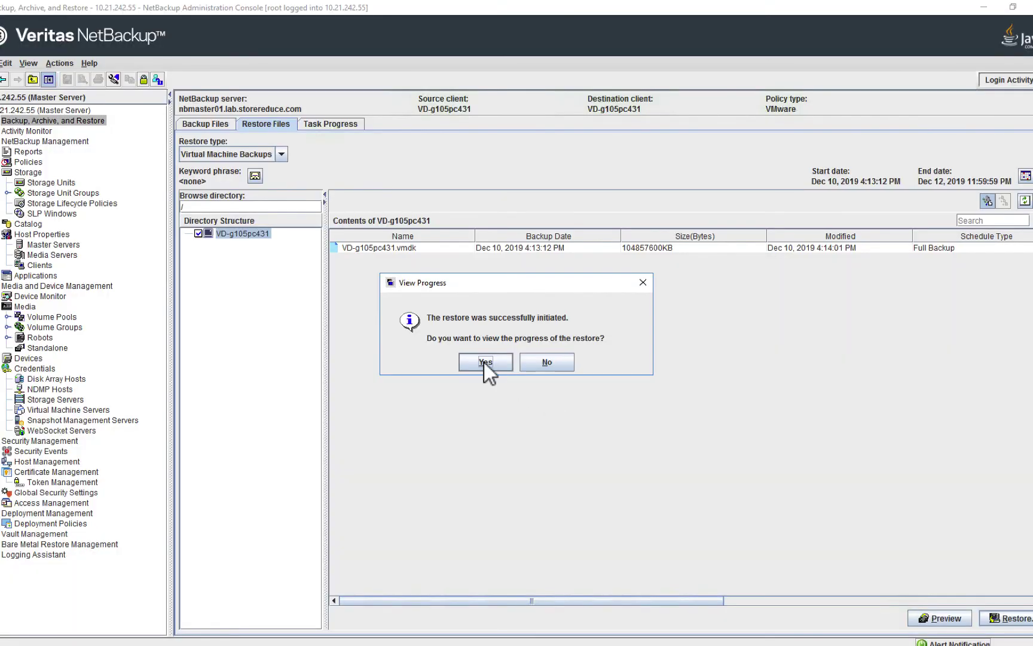
# In the NetBackup console, view the progress of the initiated VD-g105pc431 restore and examine its task results.
pyautogui.click(486, 361)
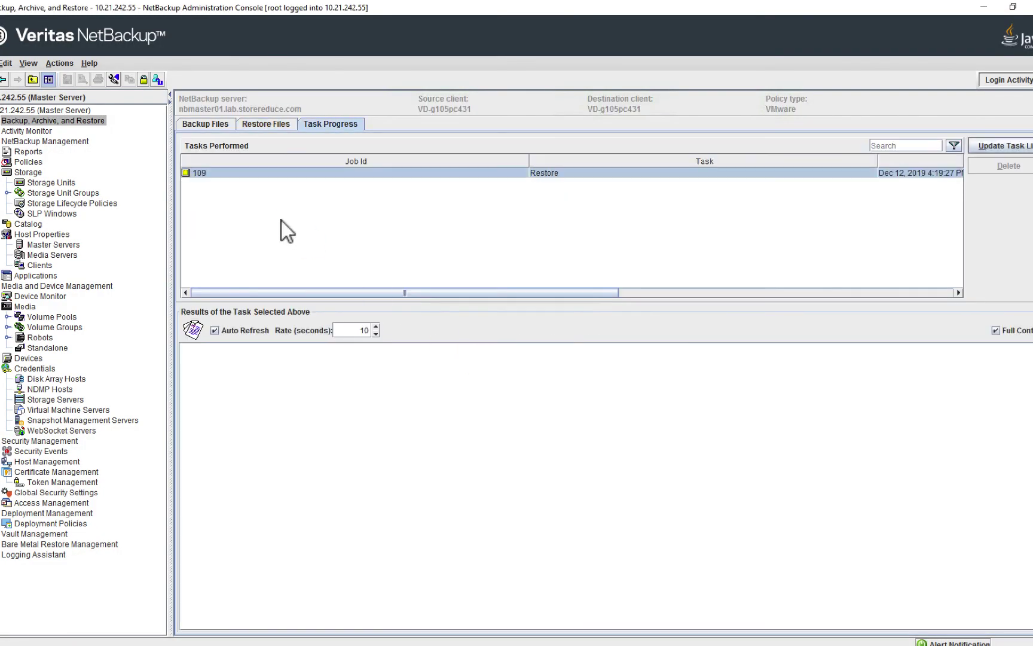
pyautogui.moveTo(401, 476); pyautogui.dragTo(225, 353)
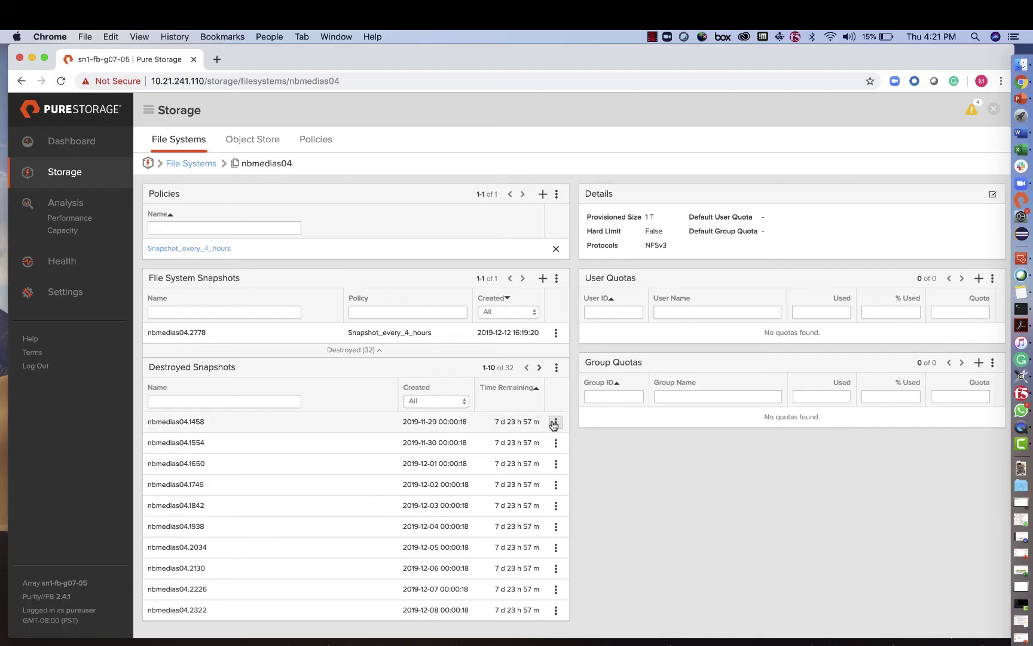
# In the Pure Storage web interface, try to eradicate the destroyed snapshot nbmedias04.1458.
pyautogui.click(555, 422)
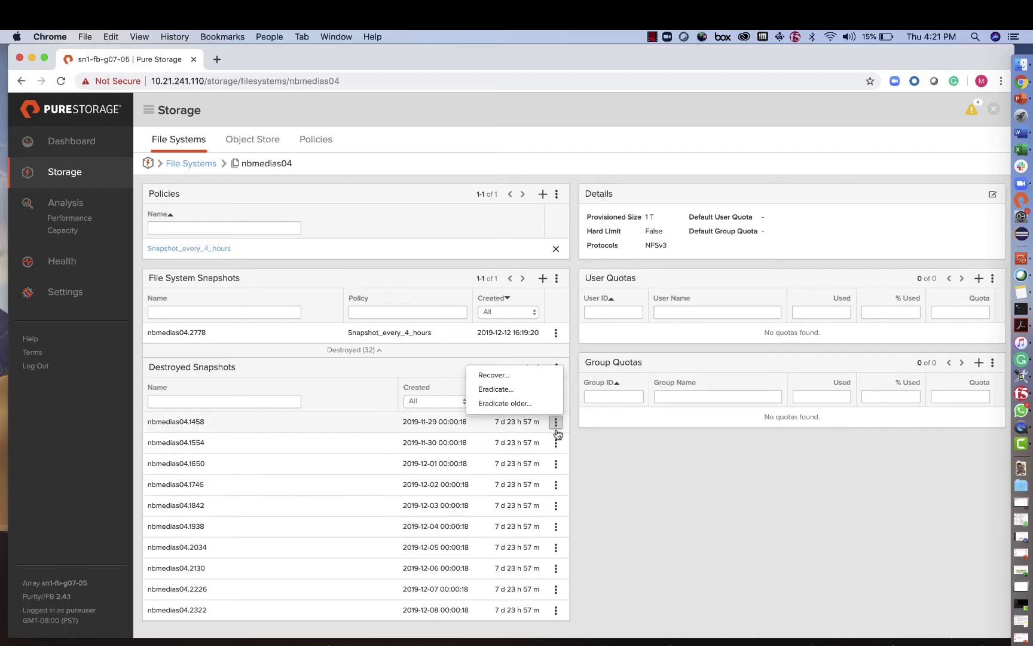
pyautogui.click(502, 390)
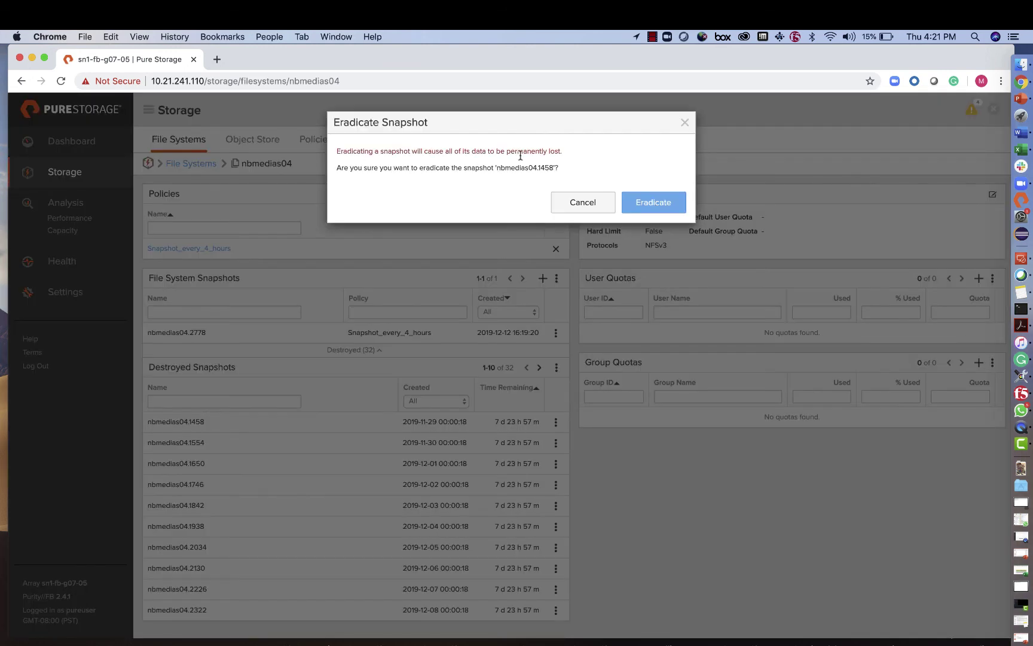
pyautogui.click(648, 204)
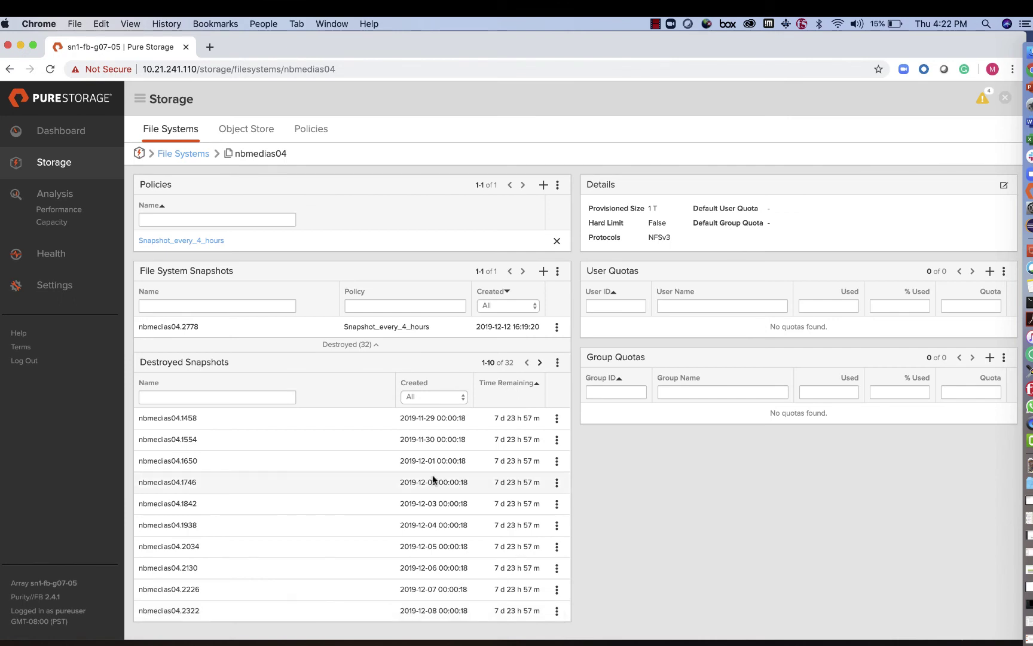
# Recover the most recent destroyed snapshot of the file system, nbmedias04.2768.
pyautogui.click(541, 362)
pyautogui.click(540, 362)
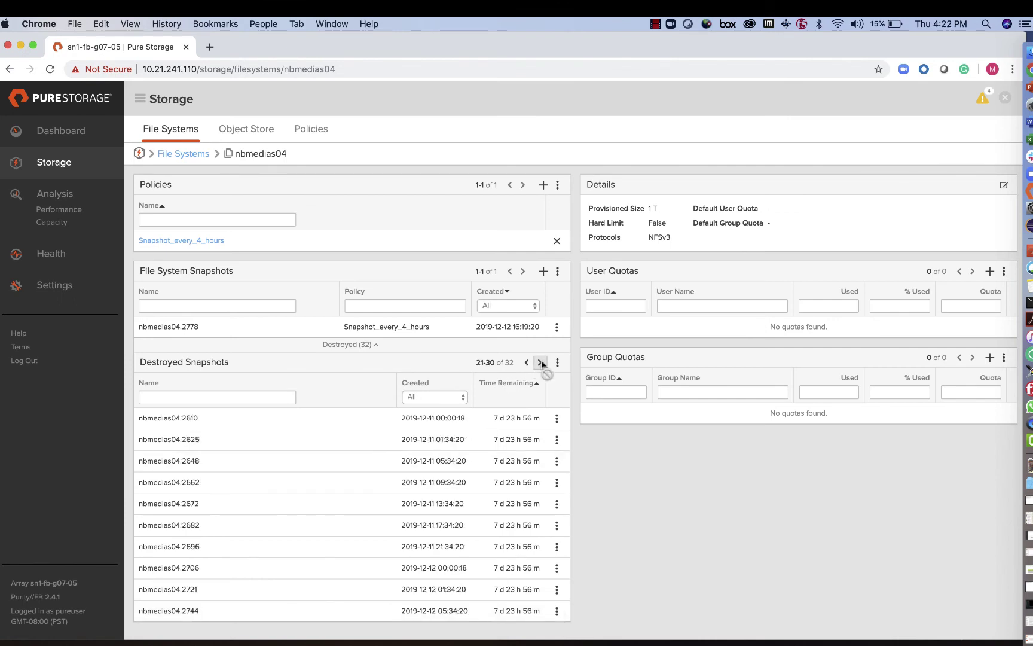
pyautogui.click(540, 362)
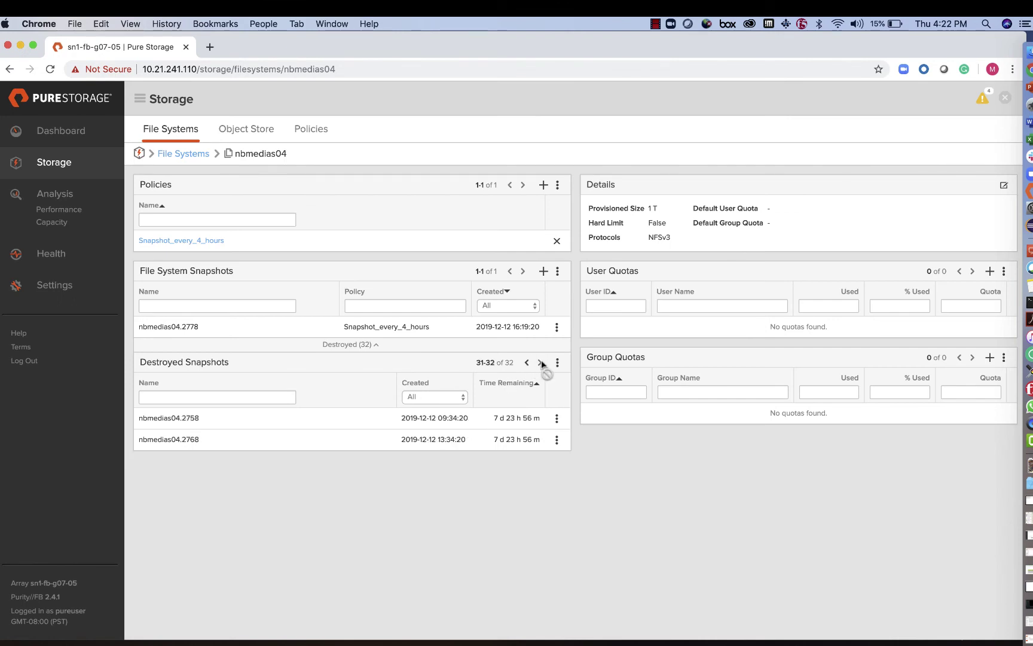
pyautogui.click(556, 441)
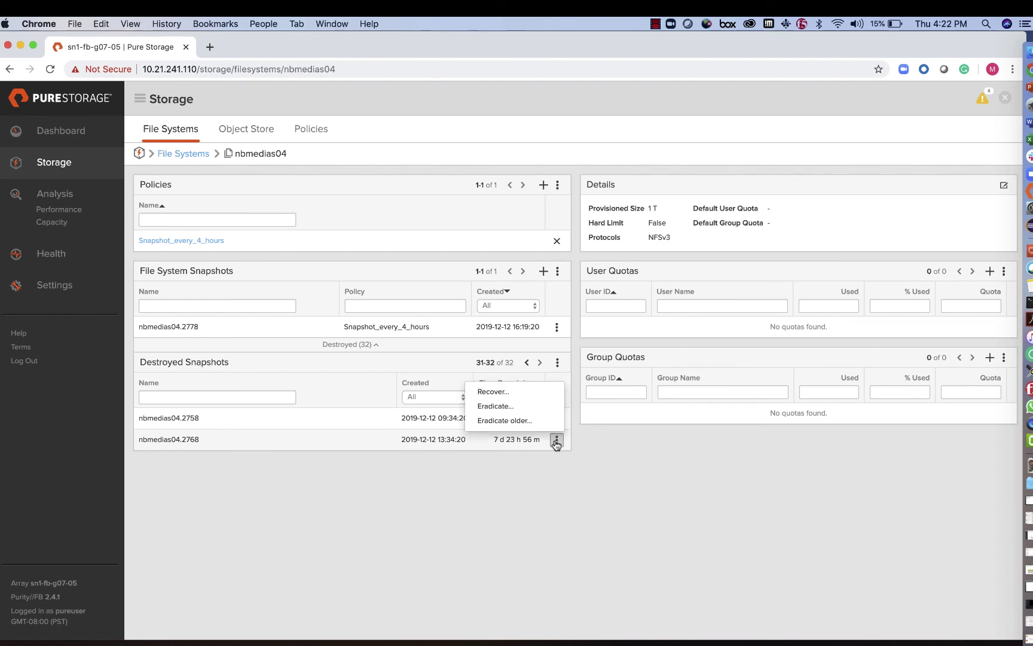
pyautogui.click(525, 399)
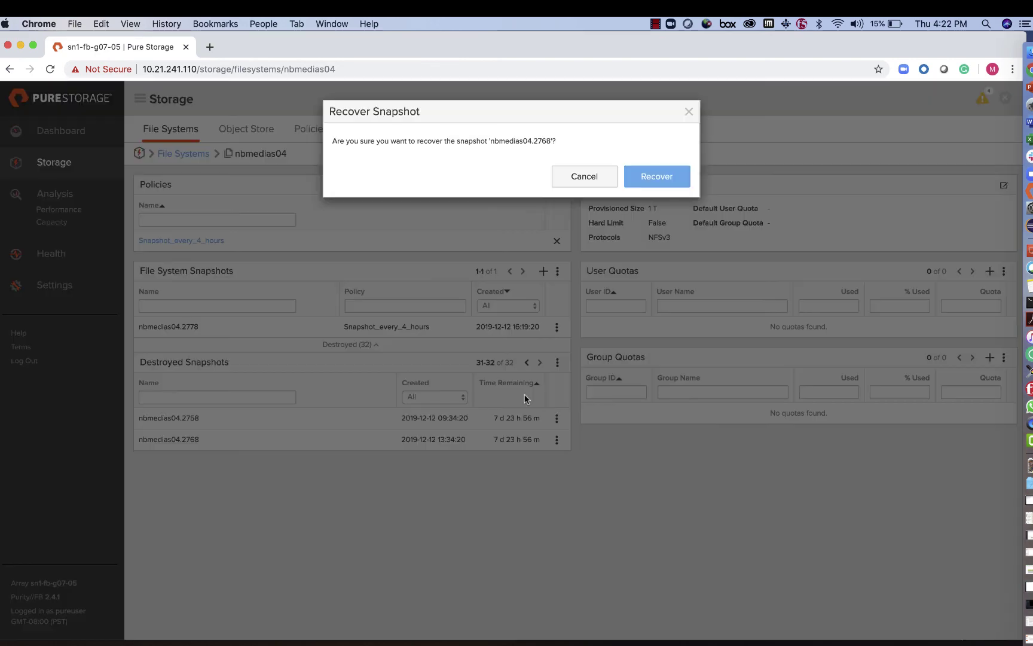
pyautogui.click(661, 178)
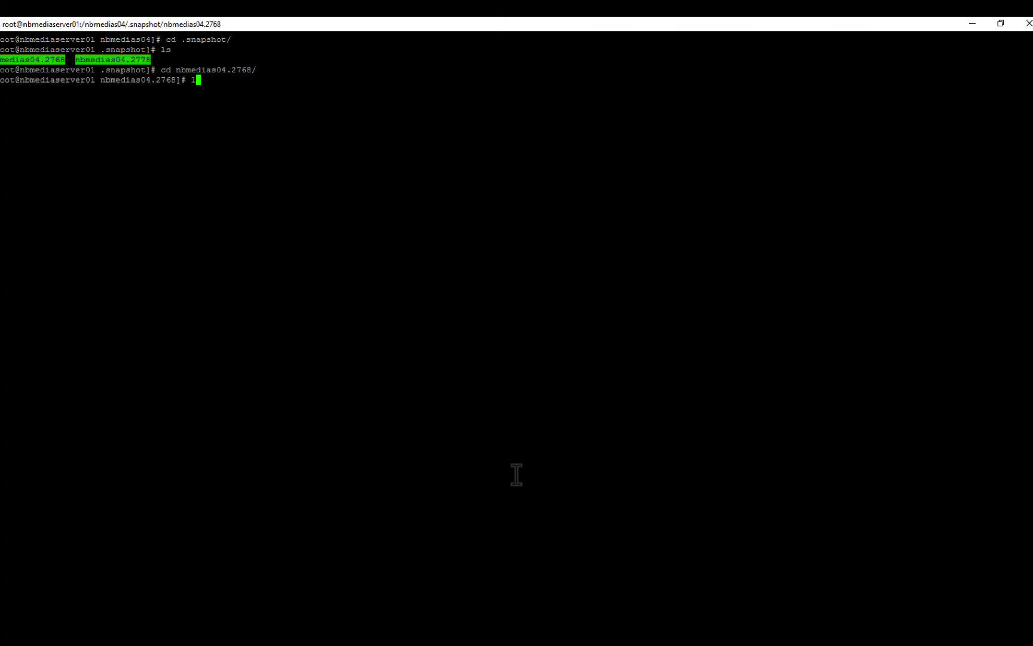
# In the media server terminal, list the contents of snapshot nbmedias04.2768 and copy all its files to ../../.
pyautogui.write('ls')
pyautogui.press('Return')
pyautogui.write('cp ')
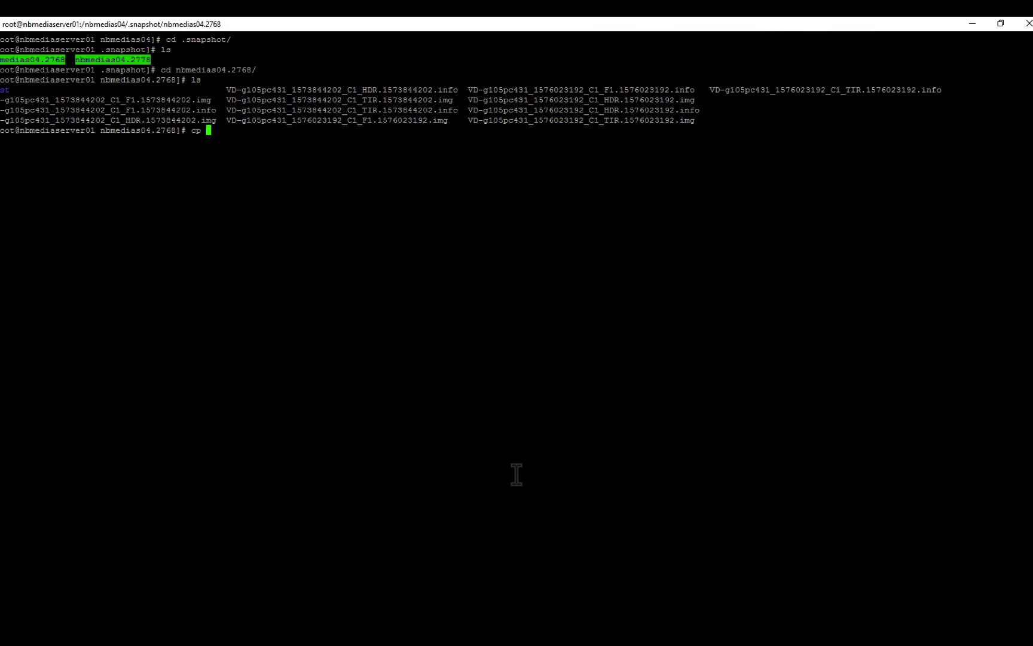
pyautogui.write('* ../../')
pyautogui.press('Return')
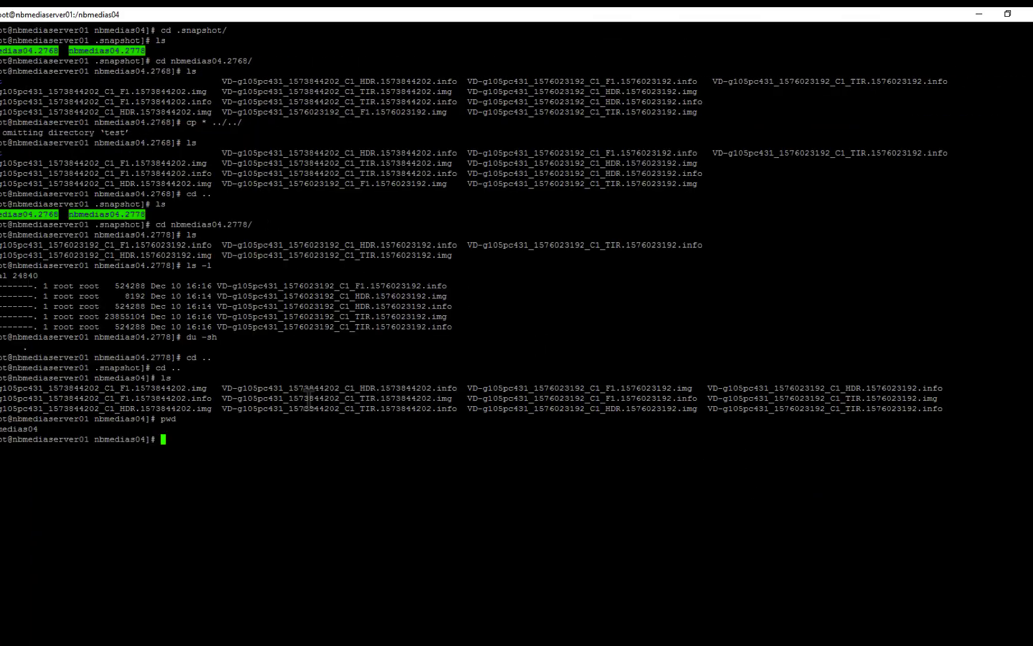
# List the files in /nbmedias04 in long format with ls -l.
pyautogui.write('cd .')
pyautogui.press('BackSpace')
pyautogui.press('BackSpace')
pyautogui.press('BackSpace')
pyautogui.press('BackSpace')
pyautogui.write('ls -l')
pyautogui.press('Return')
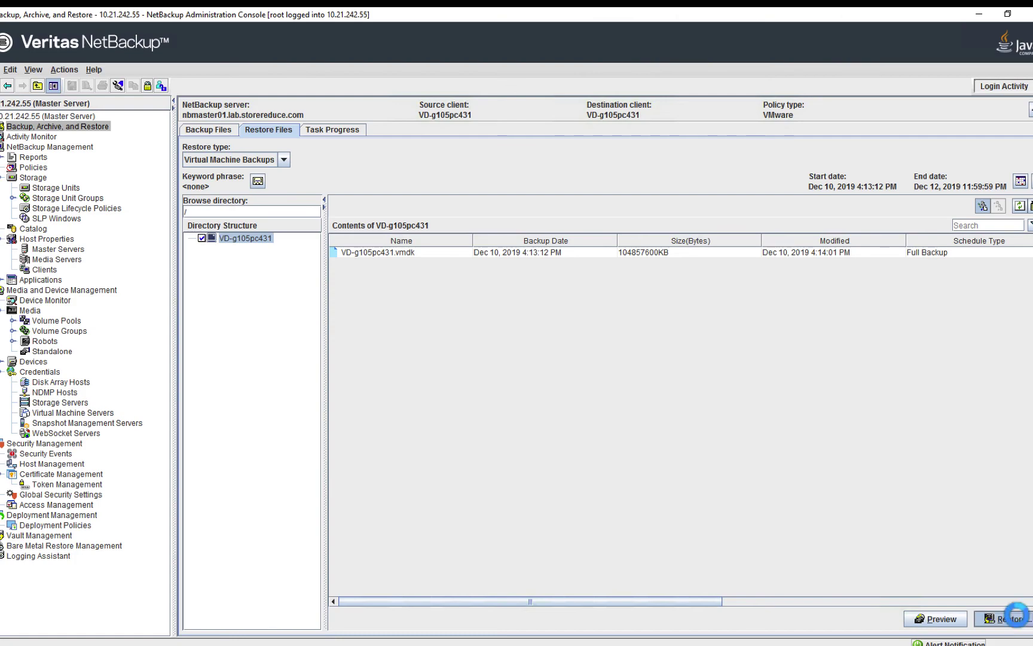
# In the NetBackup console, restore virtual machine VD-g105pc431 to its original location, overwriting the existing virtual machine and keeping the original provisioning.
pyautogui.click(1017, 615)
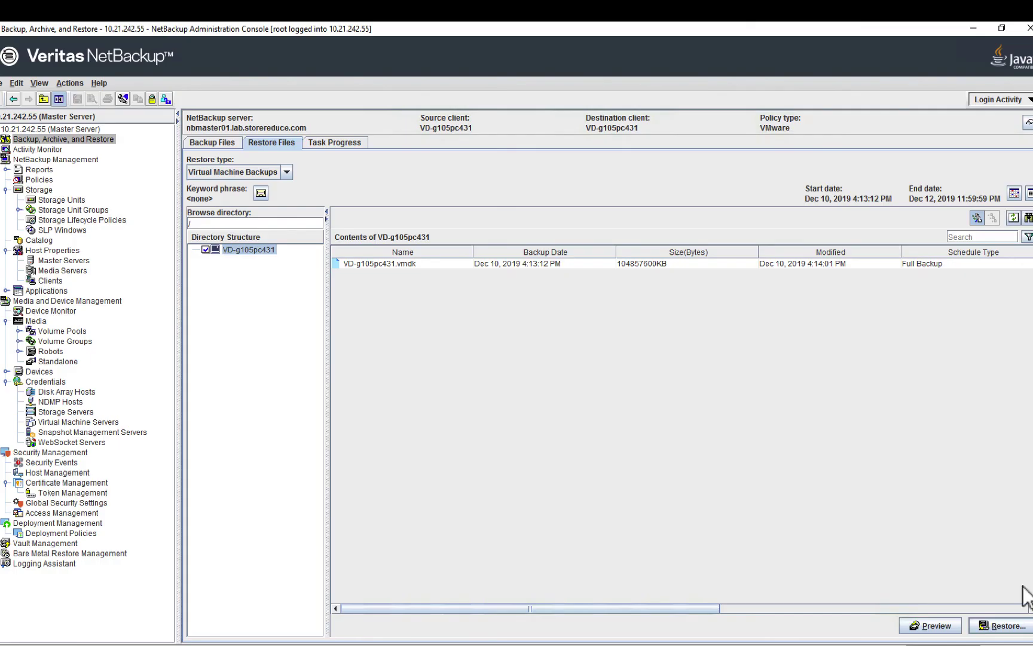
pyautogui.click(1010, 624)
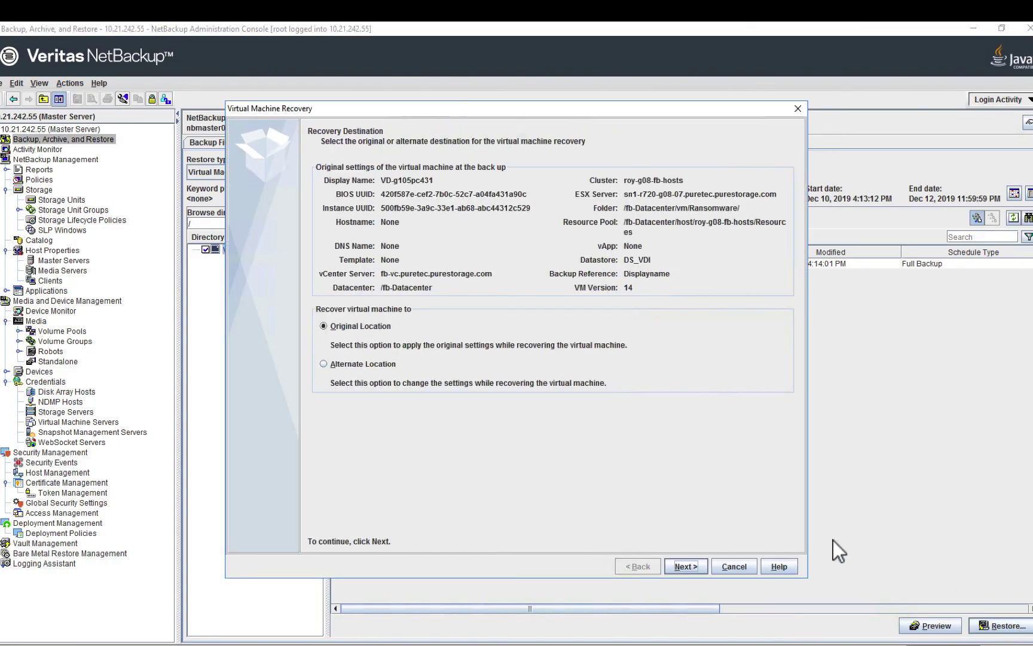
pyautogui.click(680, 565)
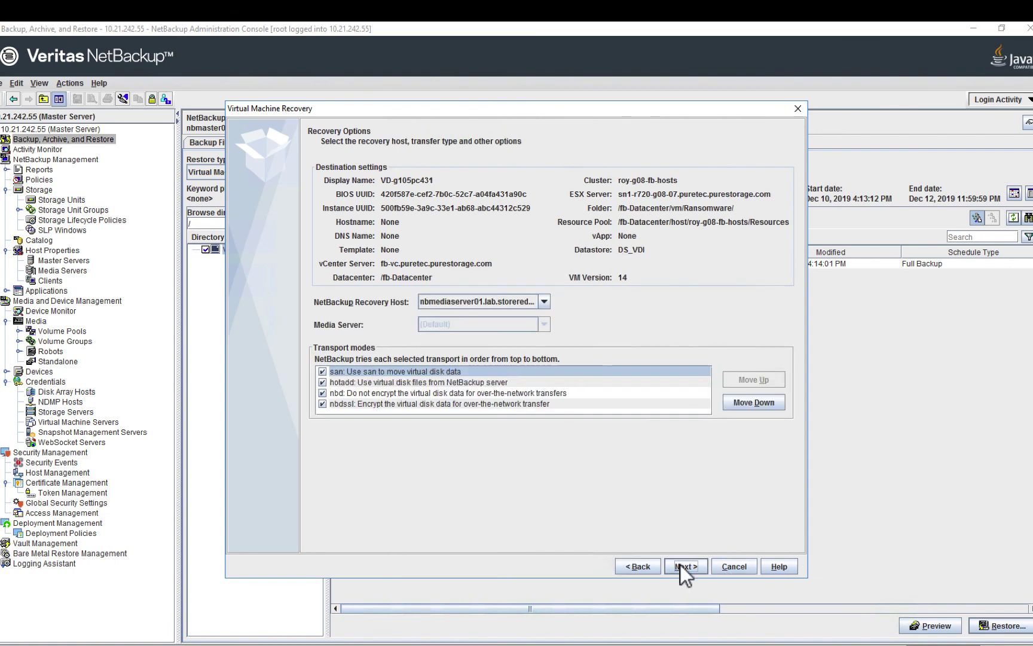
pyautogui.click(680, 564)
pyautogui.click(388, 209)
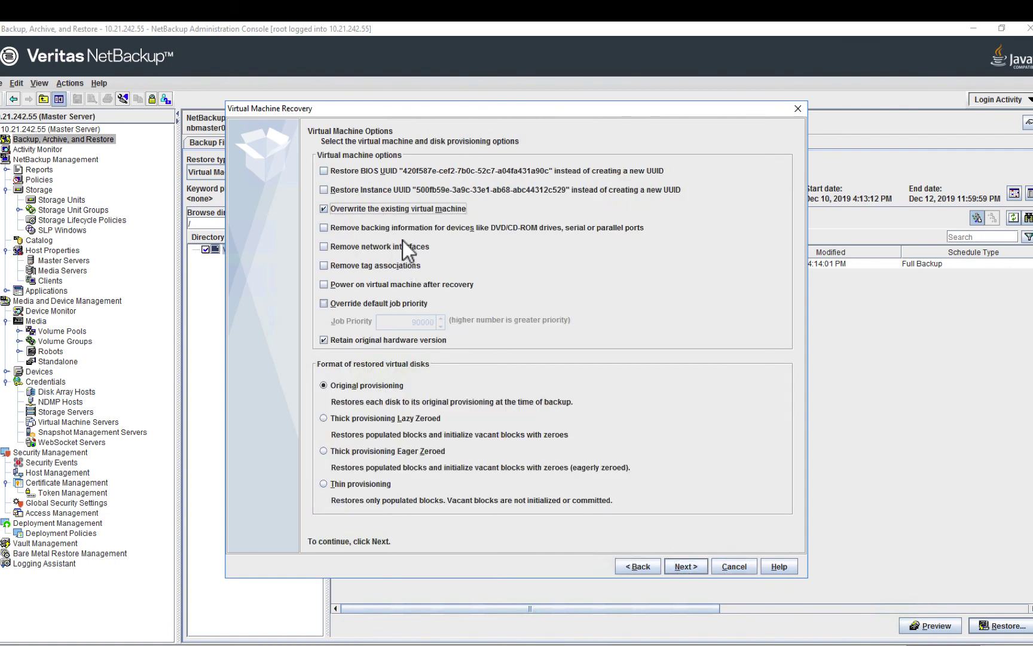
pyautogui.click(683, 565)
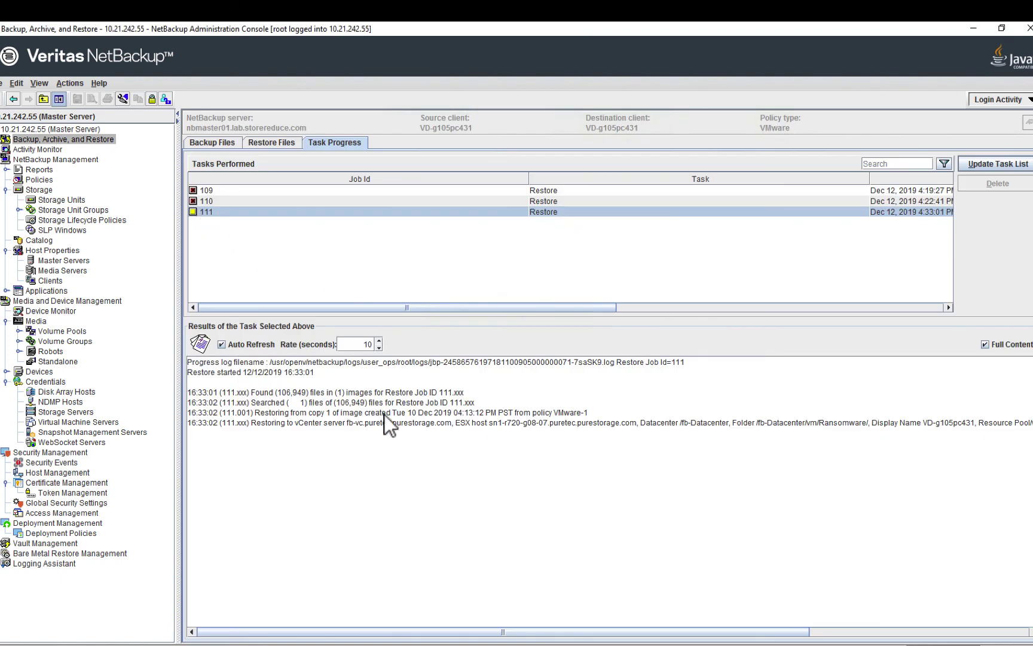
# Examine the restore's progress log and the latency, IOPS and bandwidth charts on the Pure Storage dashboard.
pyautogui.moveTo(634, 632); pyautogui.dragTo(920, 635)
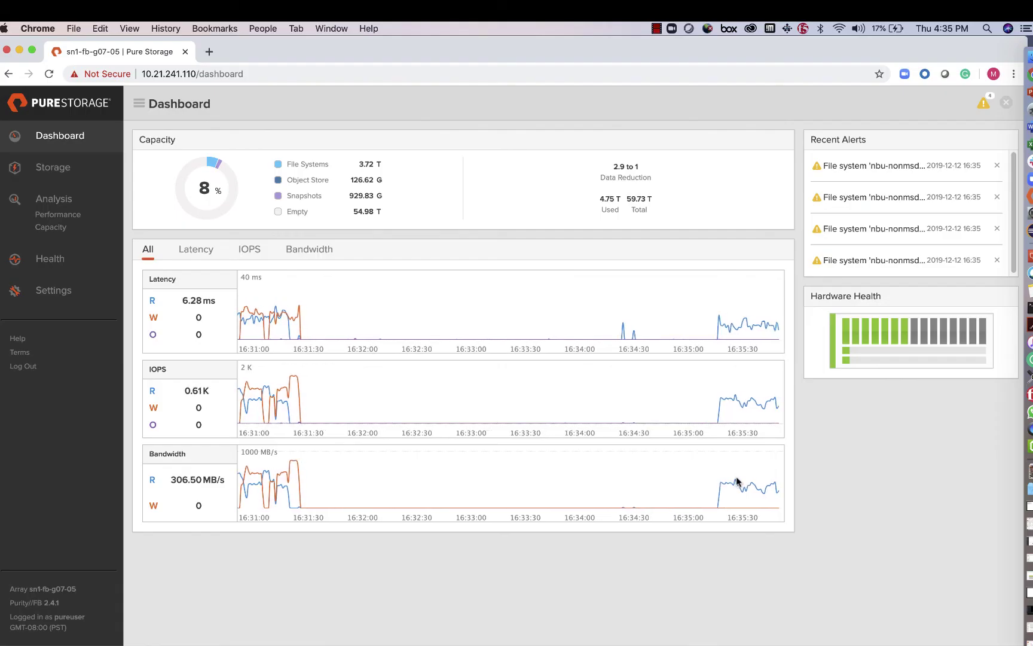
pyautogui.moveTo(729, 446)
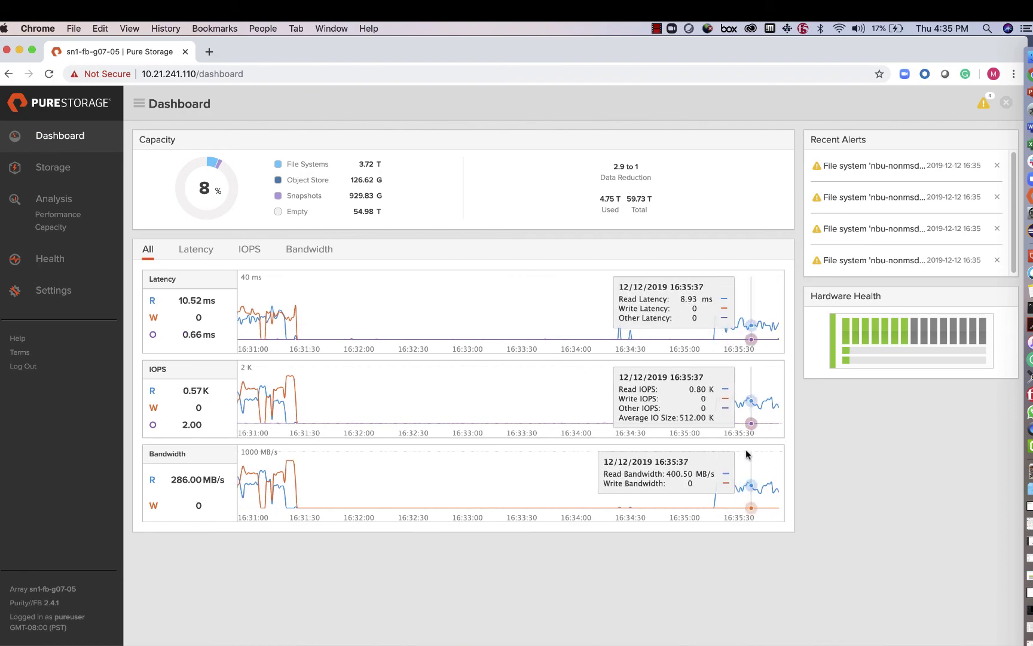
# In NetBackup's Activity Monitor, review the detailed status of restore job 111 and close its details.
pyautogui.hotkey('ctrl', 'Right')
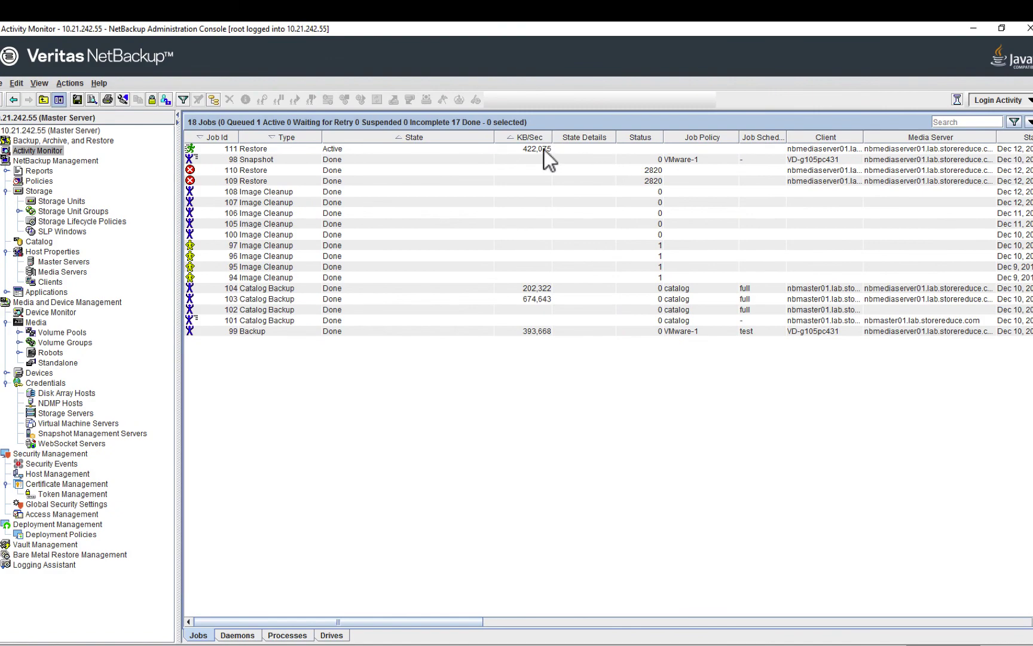
pyautogui.doubleClick(544, 149)
pyautogui.moveTo(611, 301); pyautogui.dragTo(585, 385)
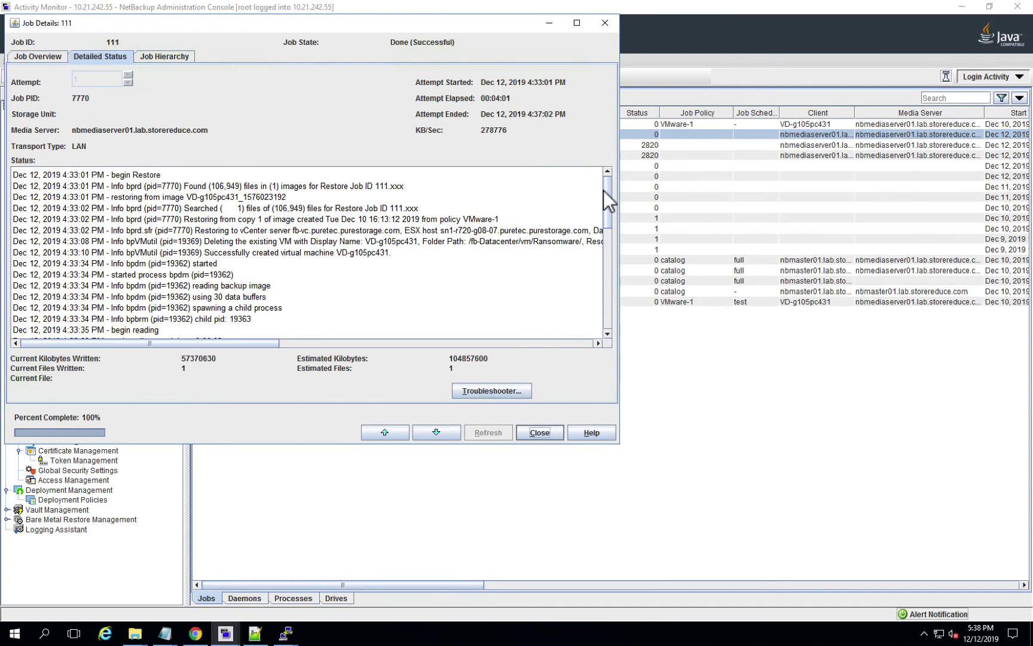
pyautogui.click(540, 433)
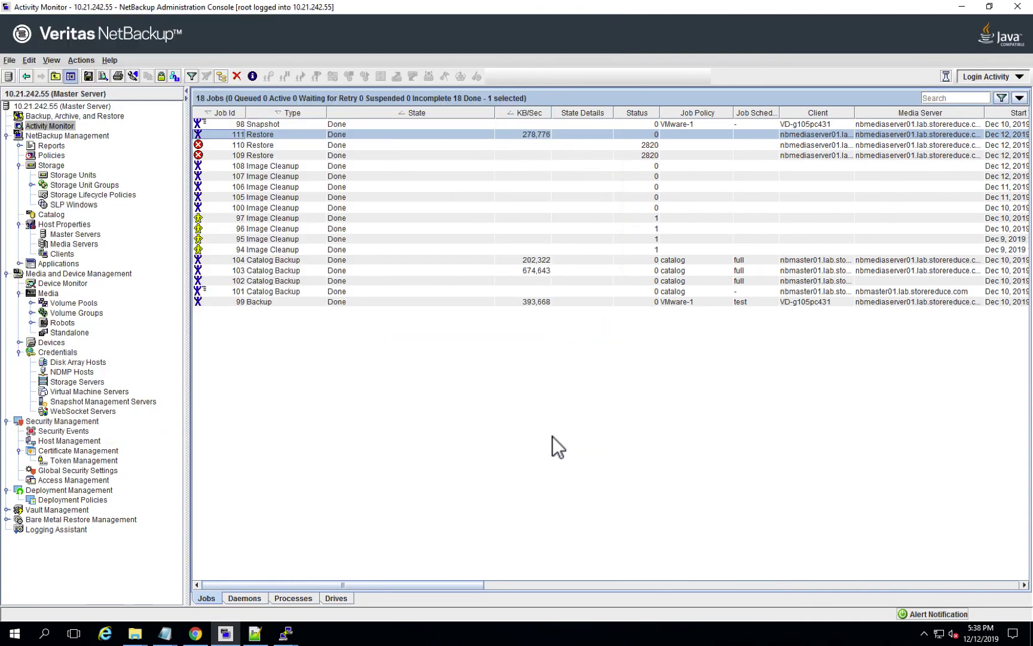